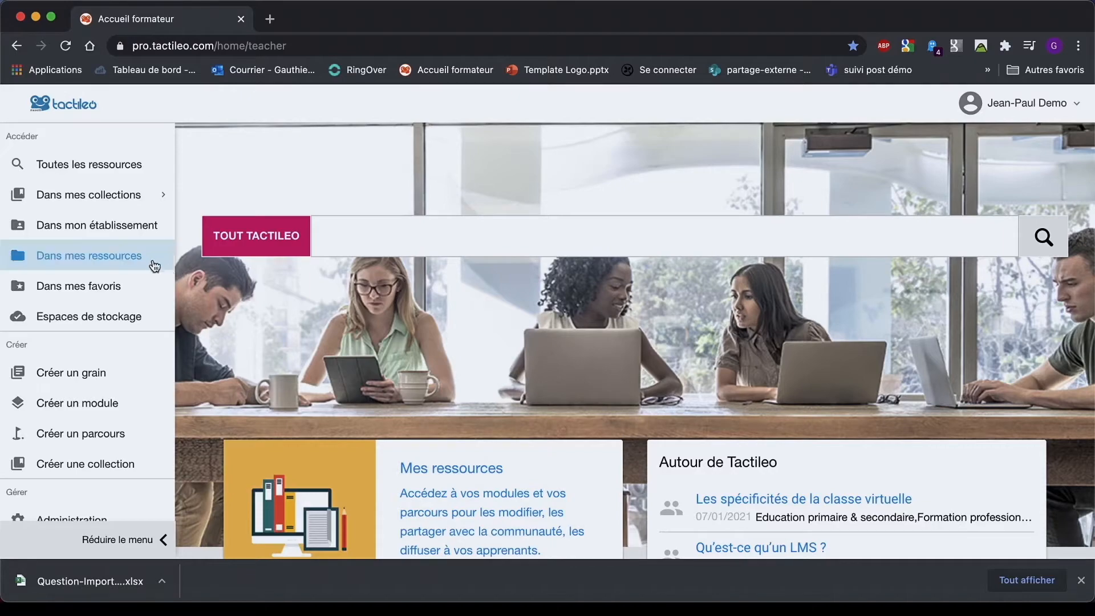
Open the module "2.1 Exemple 1 - Certificat Cléa - Quiz en ligne (copie)" from the personal resources for editing
left_click(151, 261)
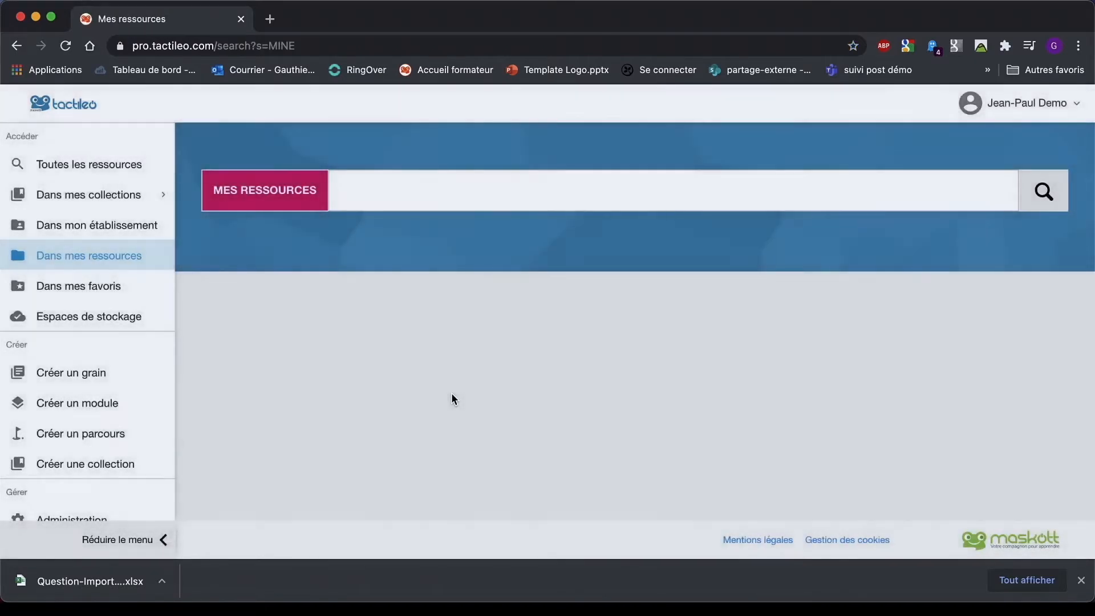
scroll(454, 397, "down", 3)
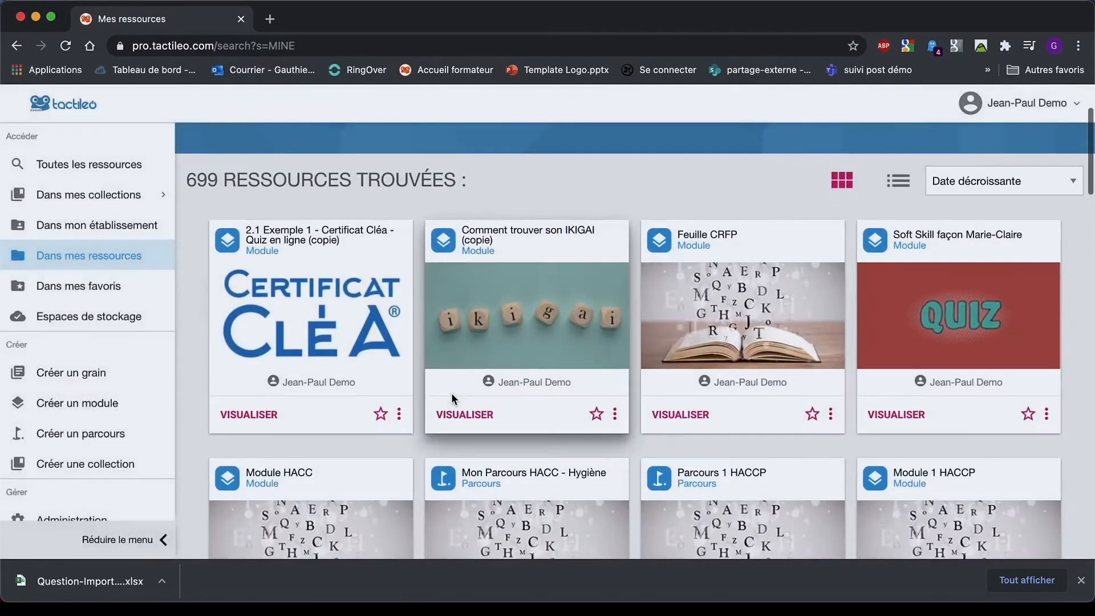
left_click(398, 413)
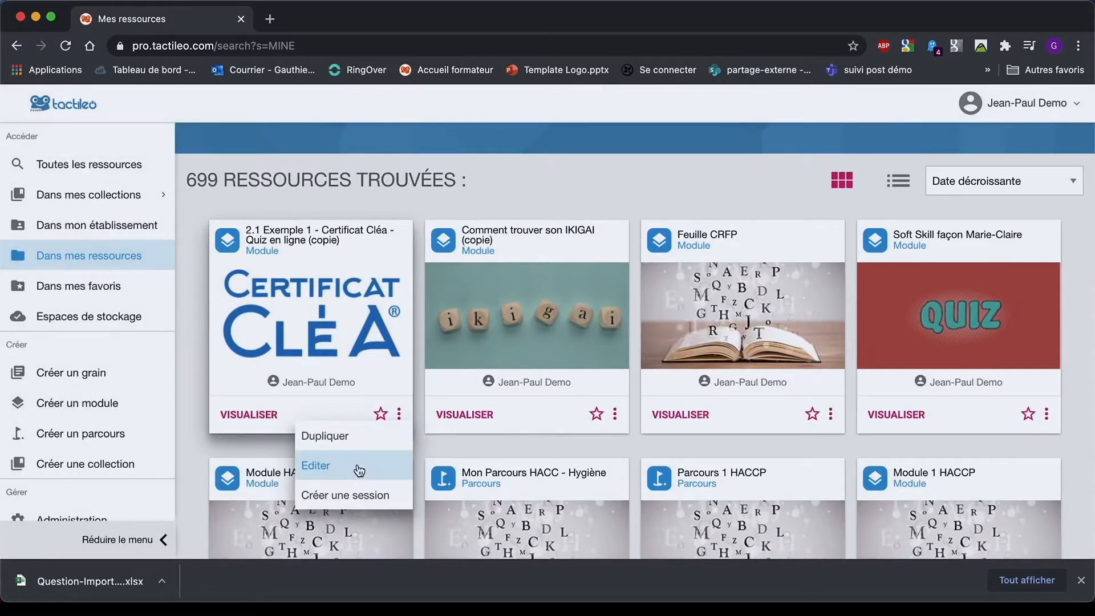
left_click(359, 470)
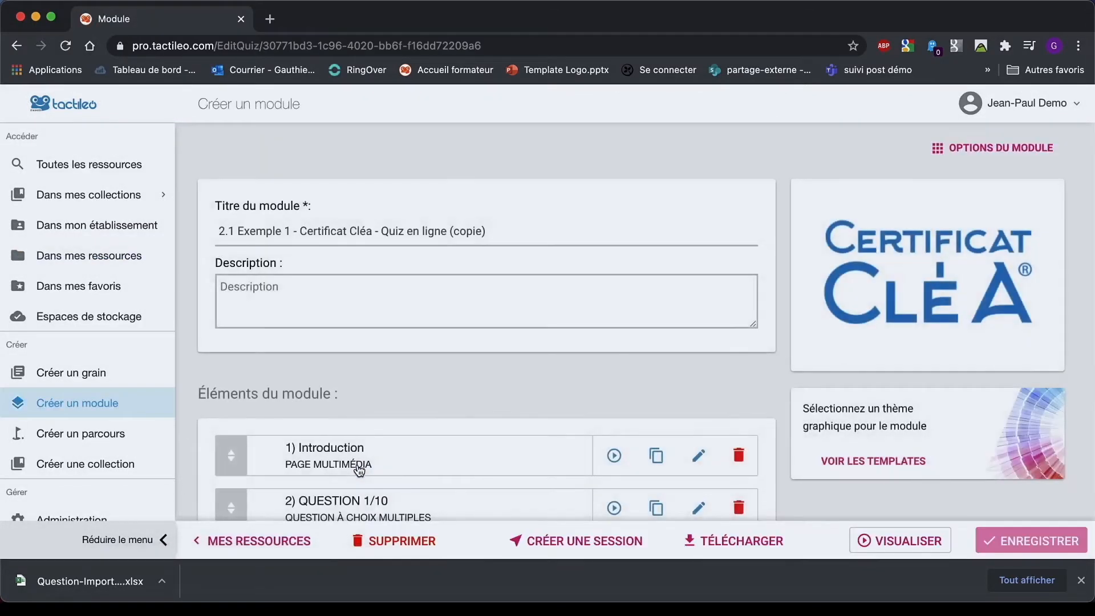
Export the question template from the module's file import page and save it as "Question-Import-template (3)" in Téléchargements
left_click(965, 155)
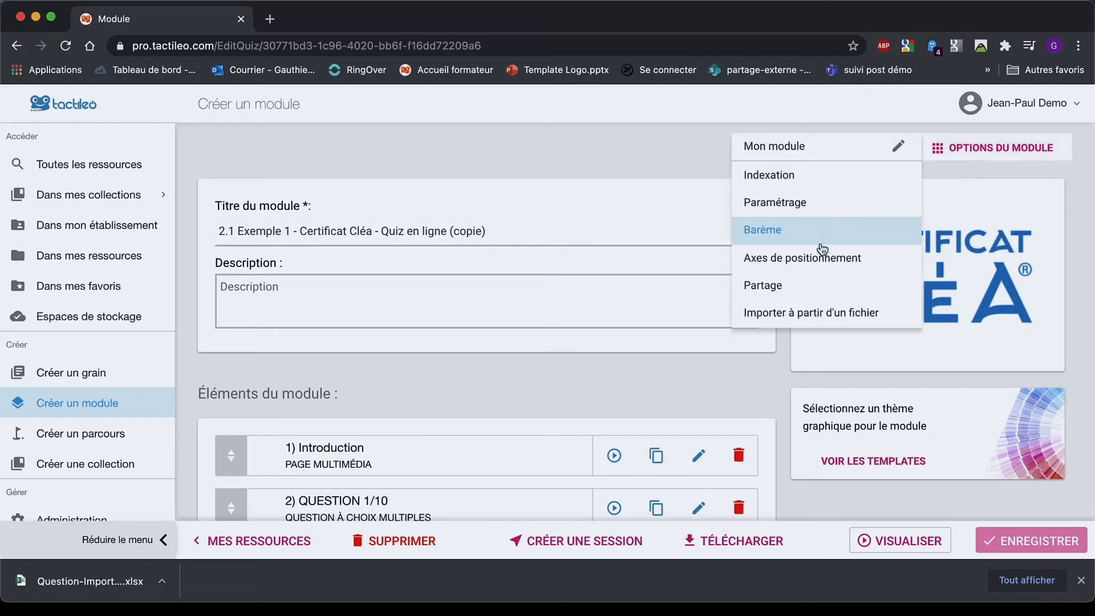
left_click(812, 315)
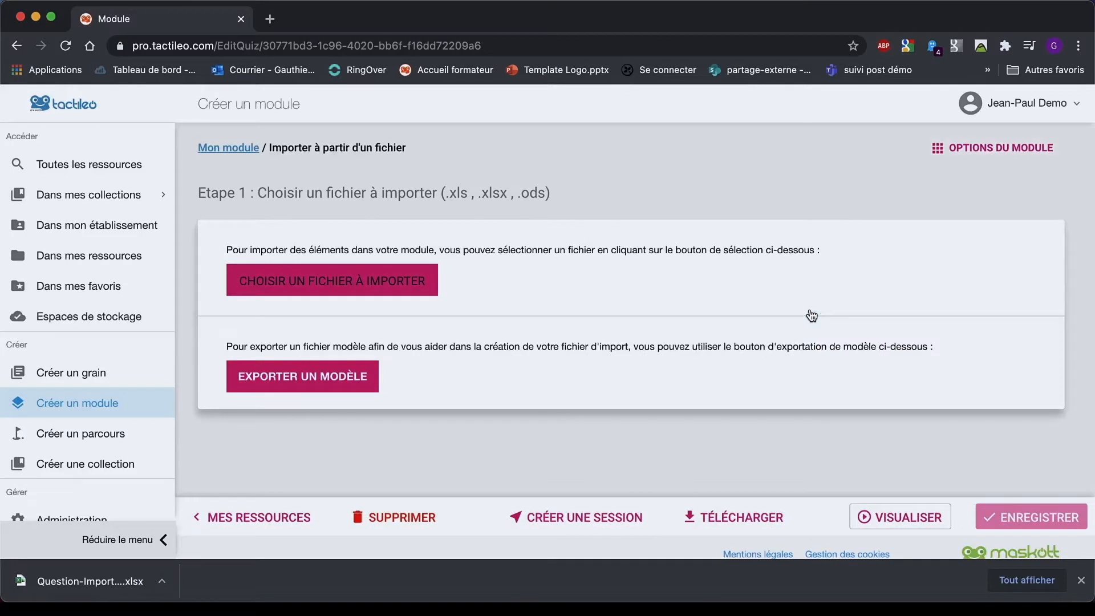
scroll(636, 397, "down", 1)
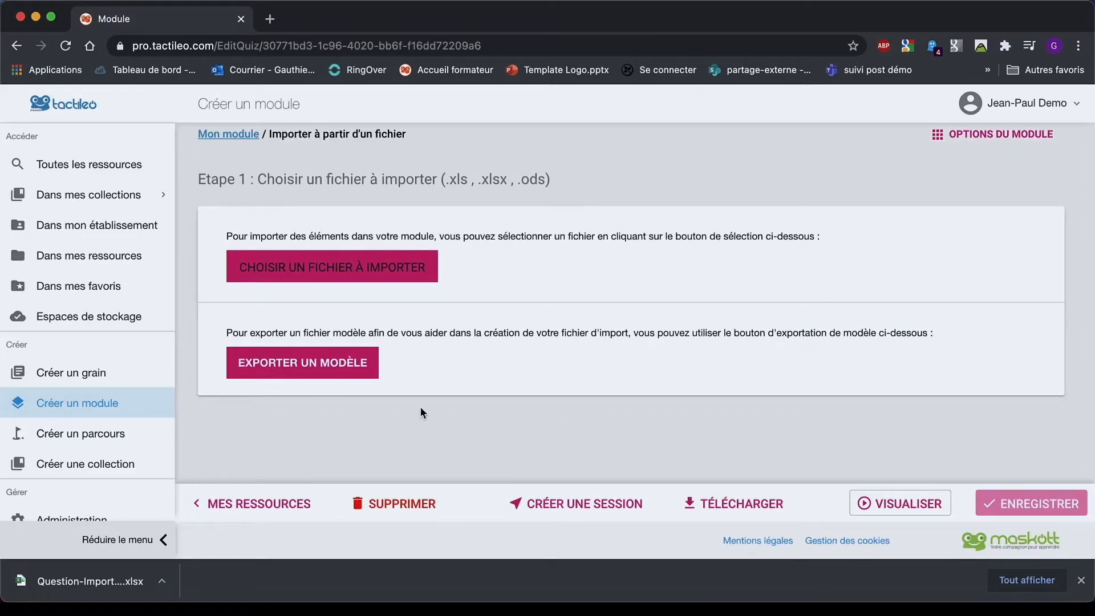
left_click(334, 372)
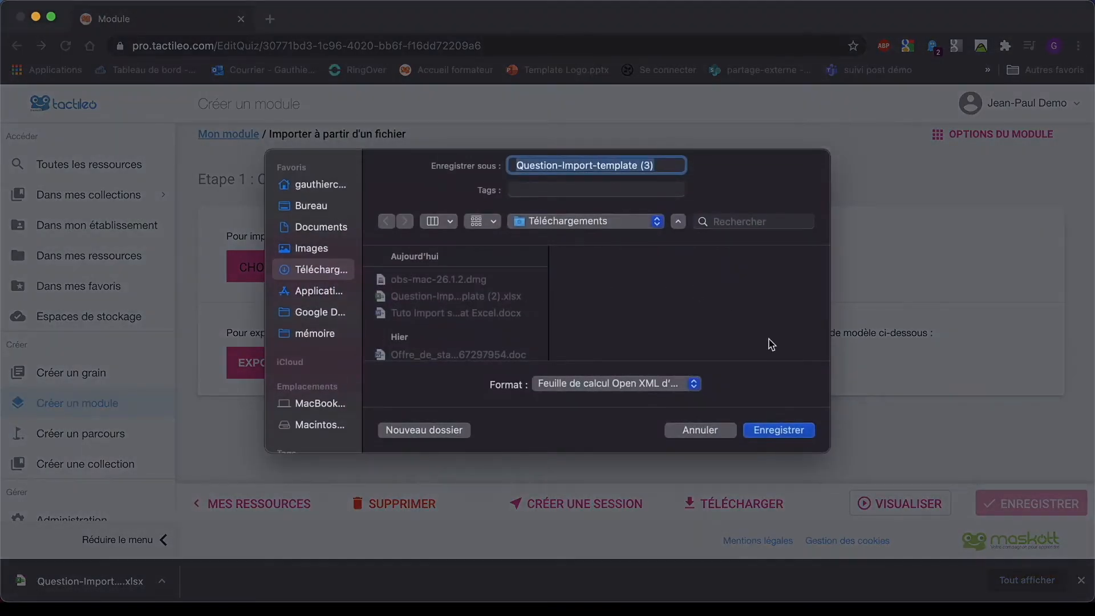
left_click(788, 436)
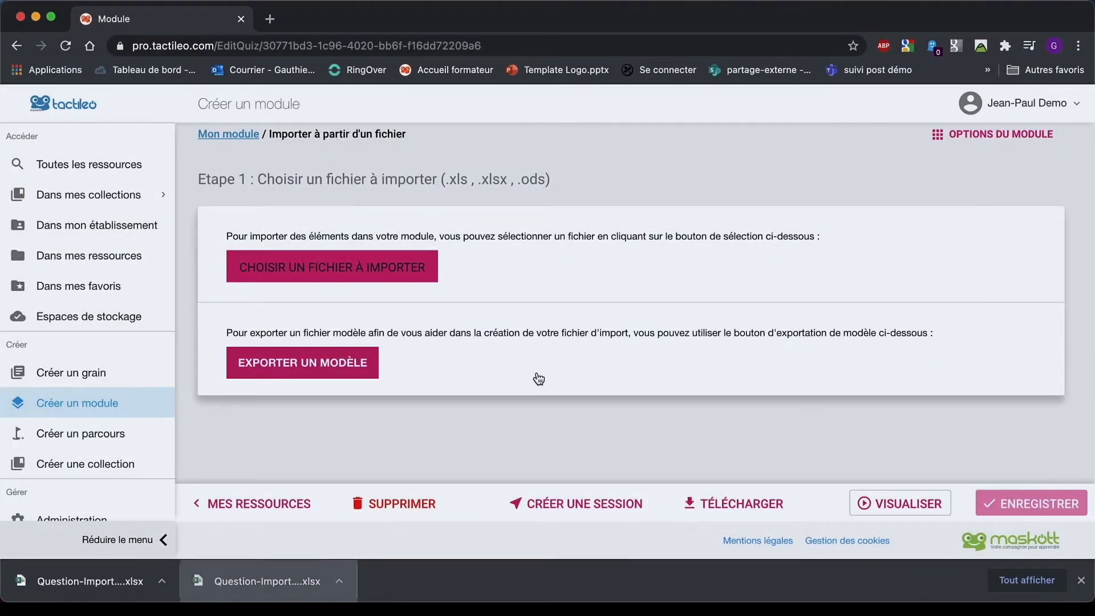
Open the downloaded question template in Excel and go to the Choix multiple sheet's first empty row below the example
left_click(244, 581)
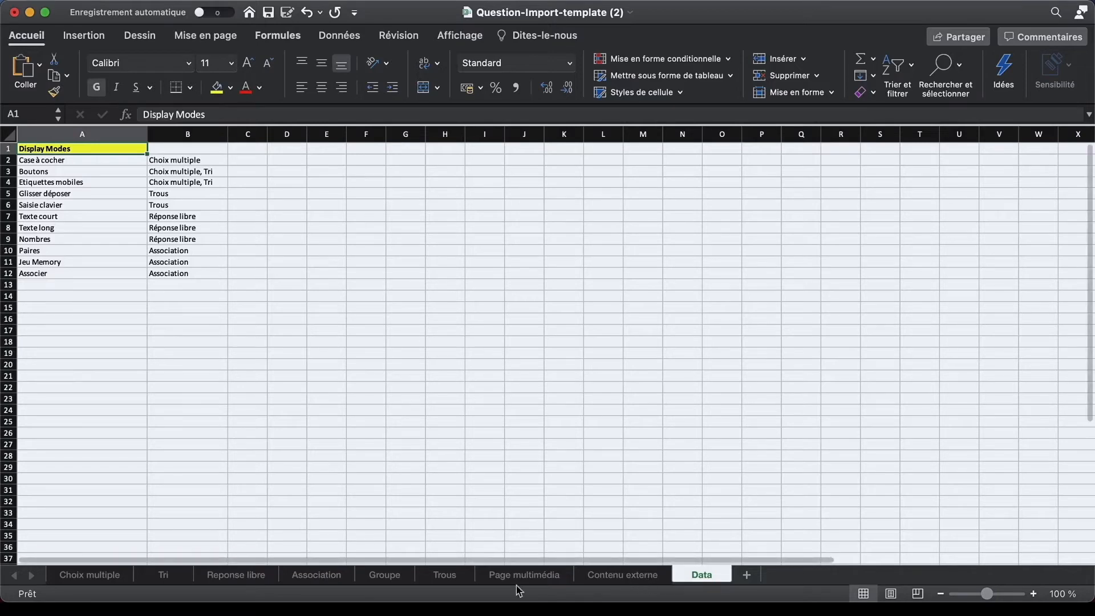
left_click(89, 575)
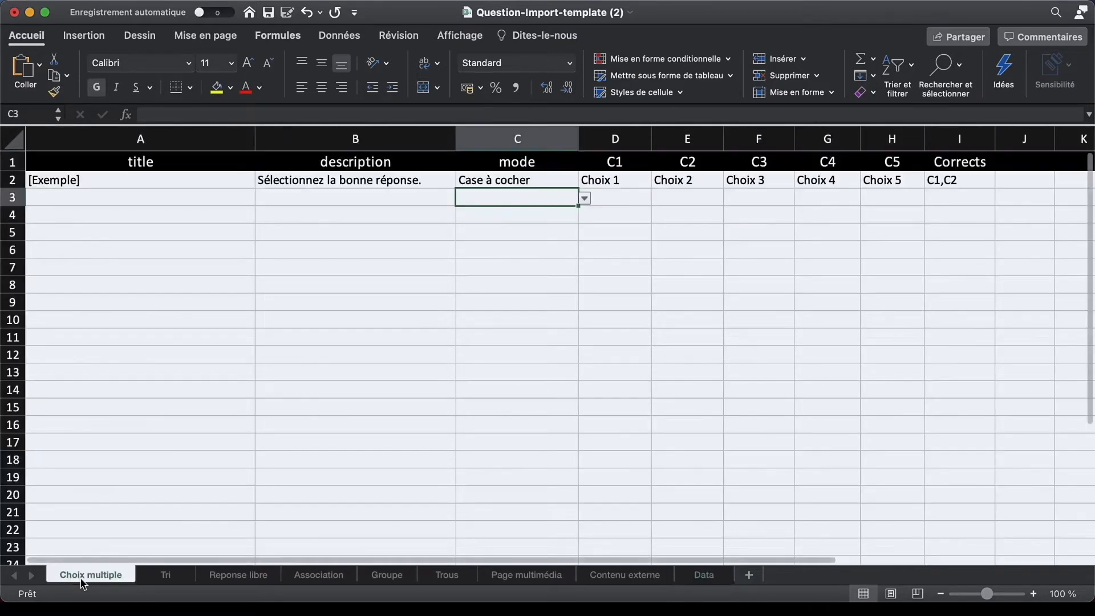
left_click(127, 203)
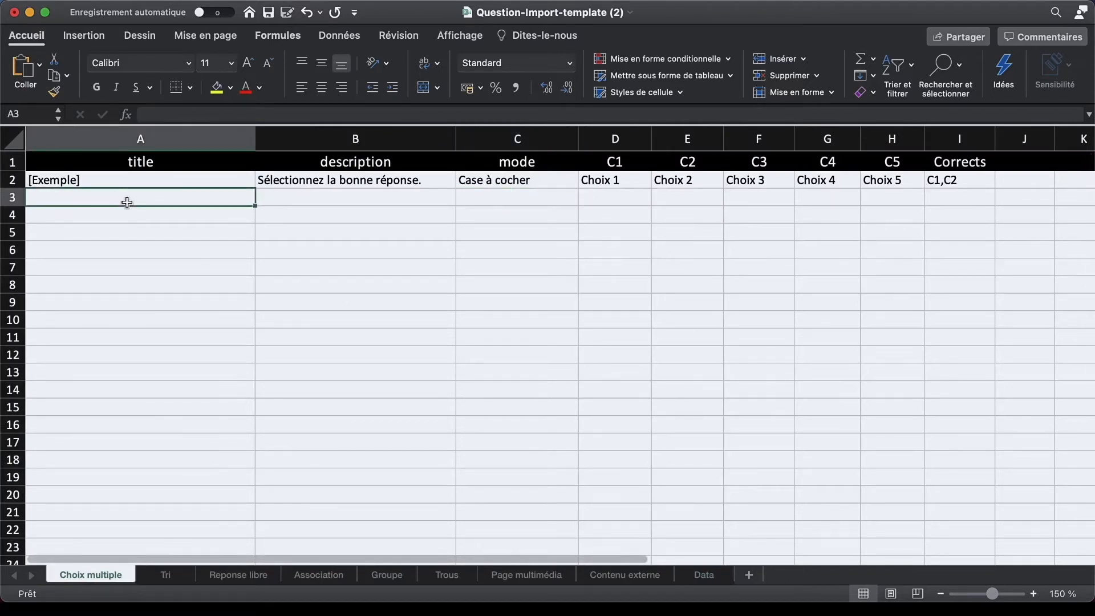
left_click(14, 181)
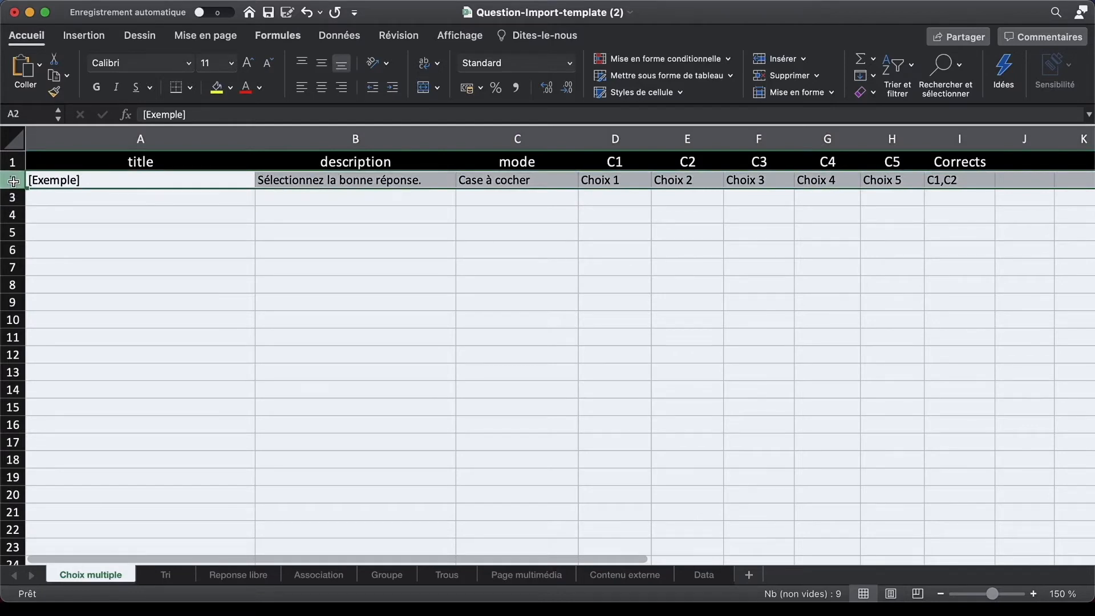
left_click(12, 199)
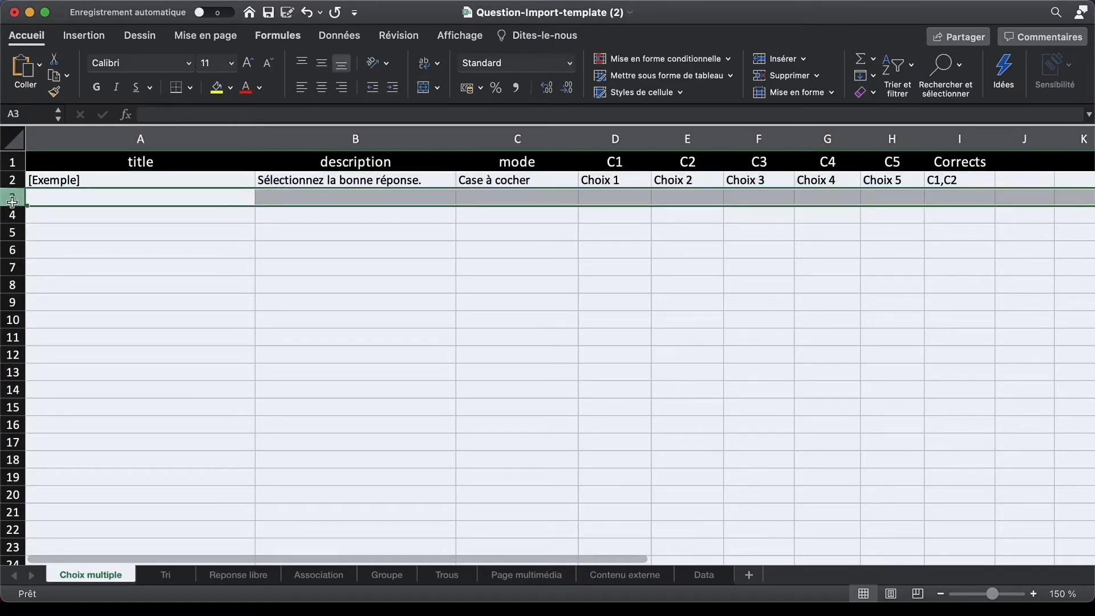
Enter "Question n°6" as the title in cell A3
left_click(67, 203)
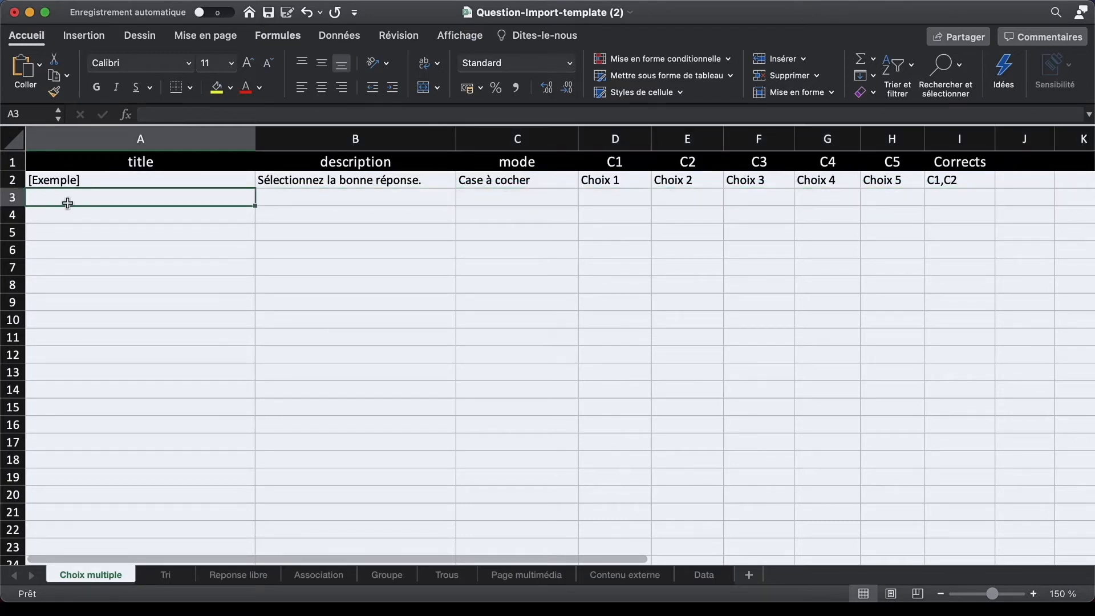
type("Questi")
key("BackSpace")
key("BackSpace")
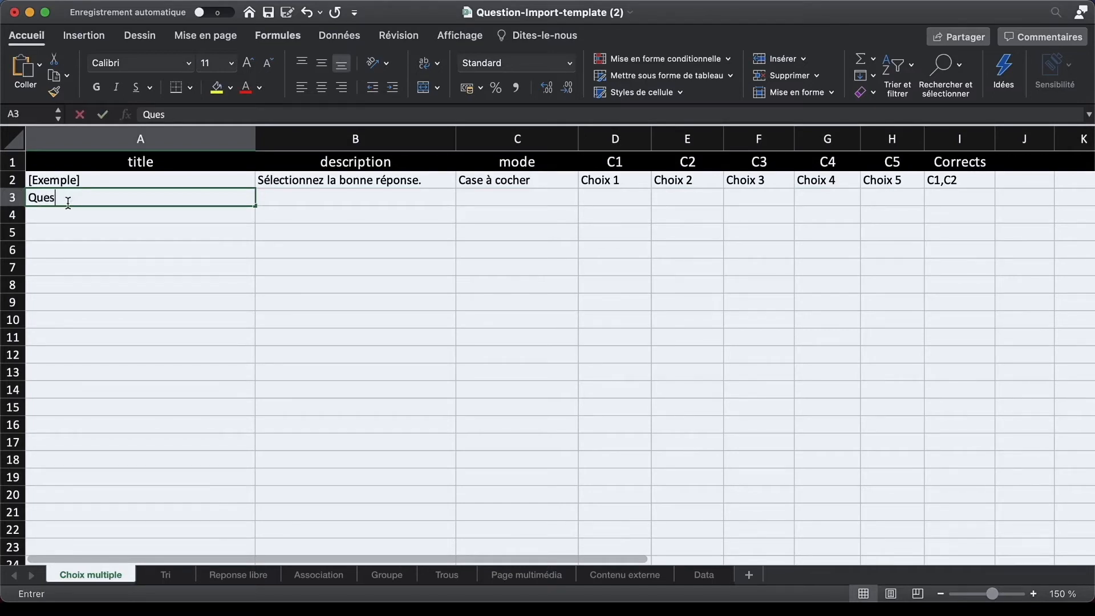
type("tion n°6")
key("Tab")
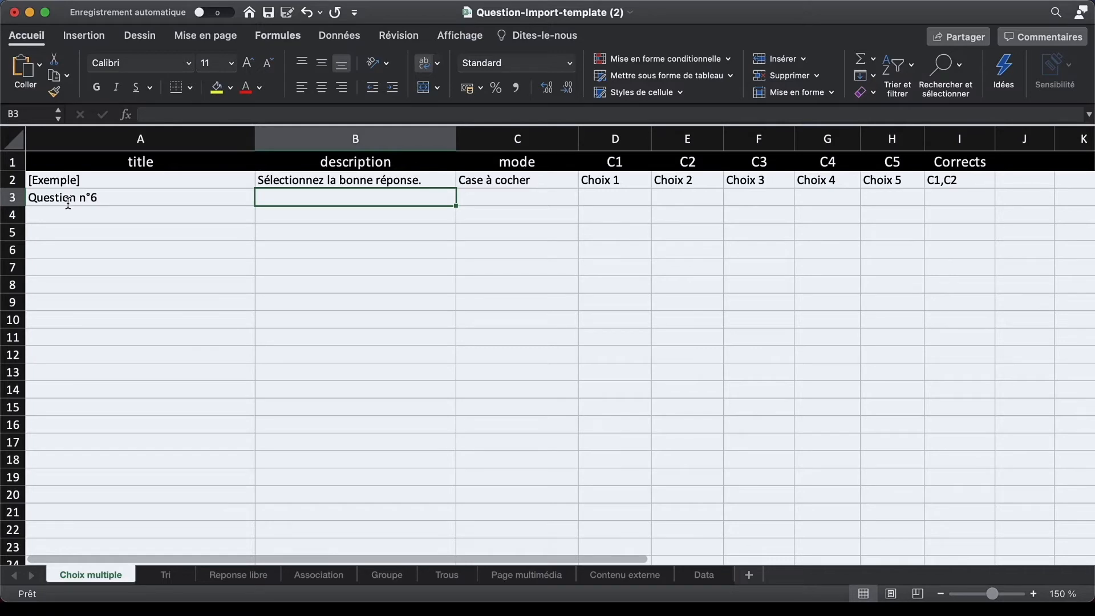
Enter the row 3 description: "Quels sont les fournisseurs d'emballages de la région? Pour le savoir, vous aller sur internet et vous utilisez:"
type("Quels sont les fournisseurs d'")
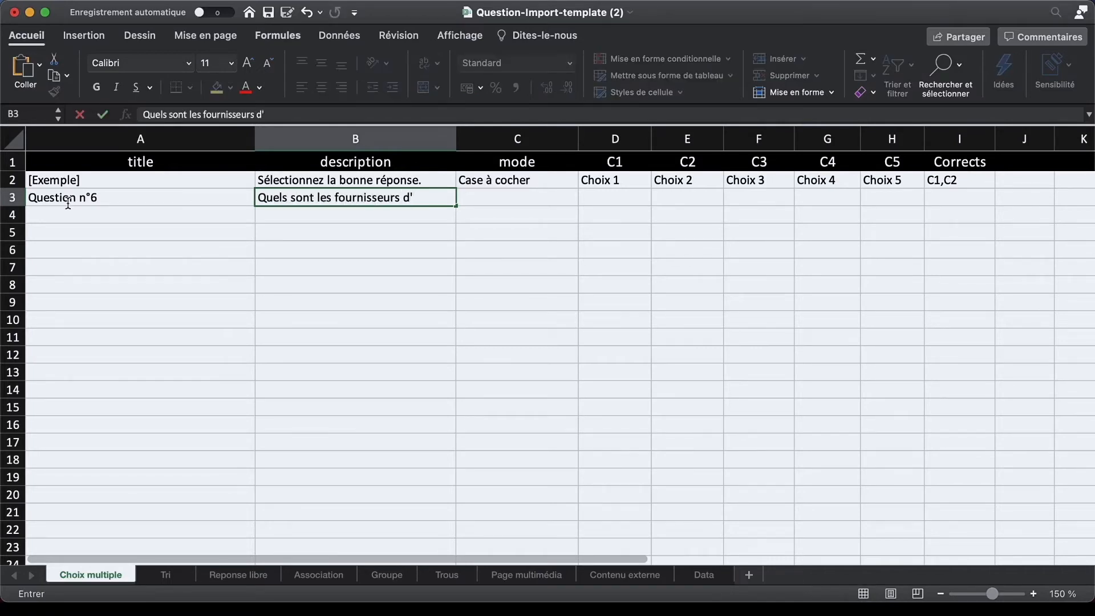
type("emballages de la région? ")
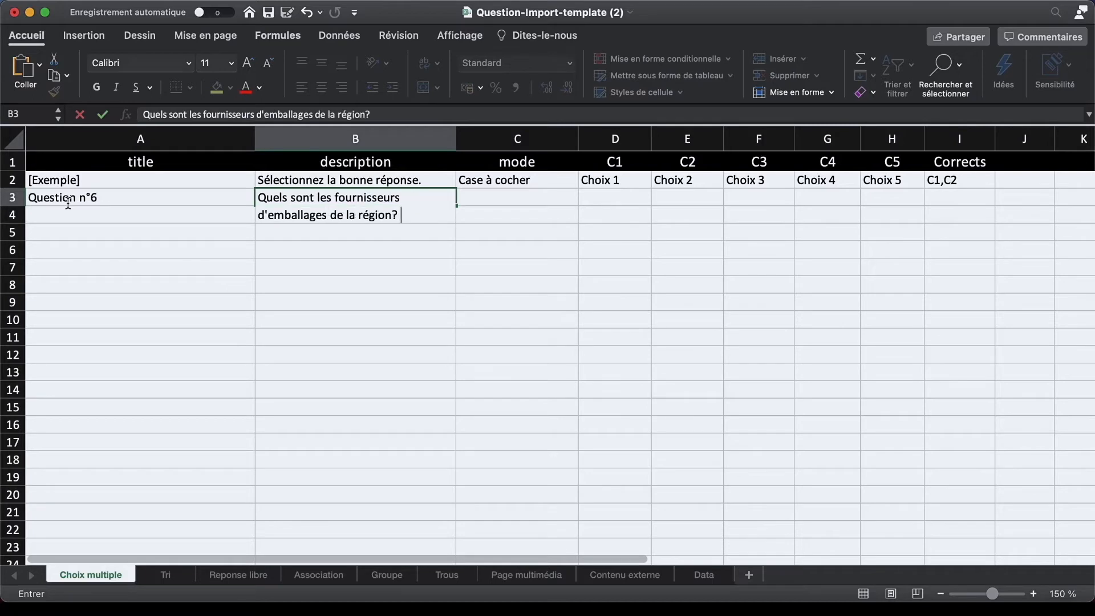
type("Pour le savoir, vous aller sur internet et vous utilisez:")
key("Tab")
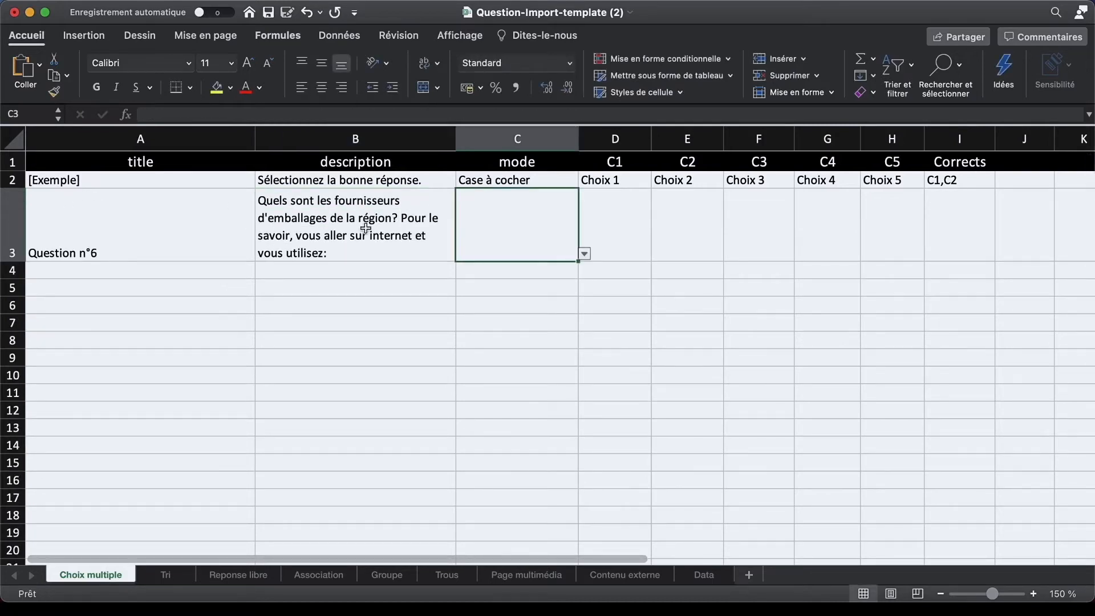
Set row 3's mode to Case à cocher and fill choices C1 to C3 with "Une messagerie", "Un tableur" and "Un moteur de recherche"
left_click(586, 255)
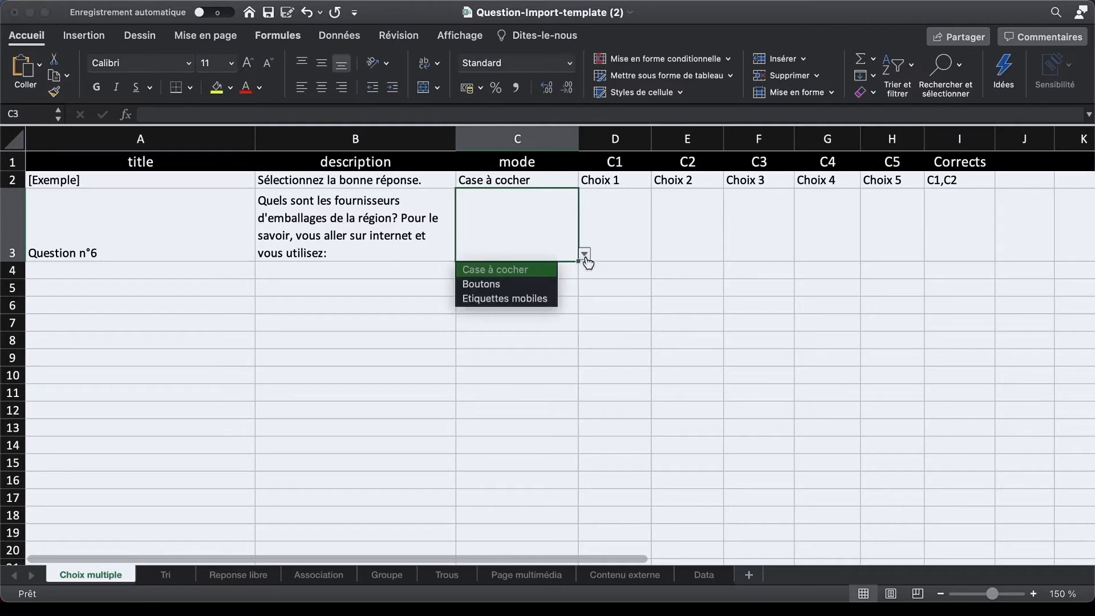
left_click(525, 271)
left_click(607, 228)
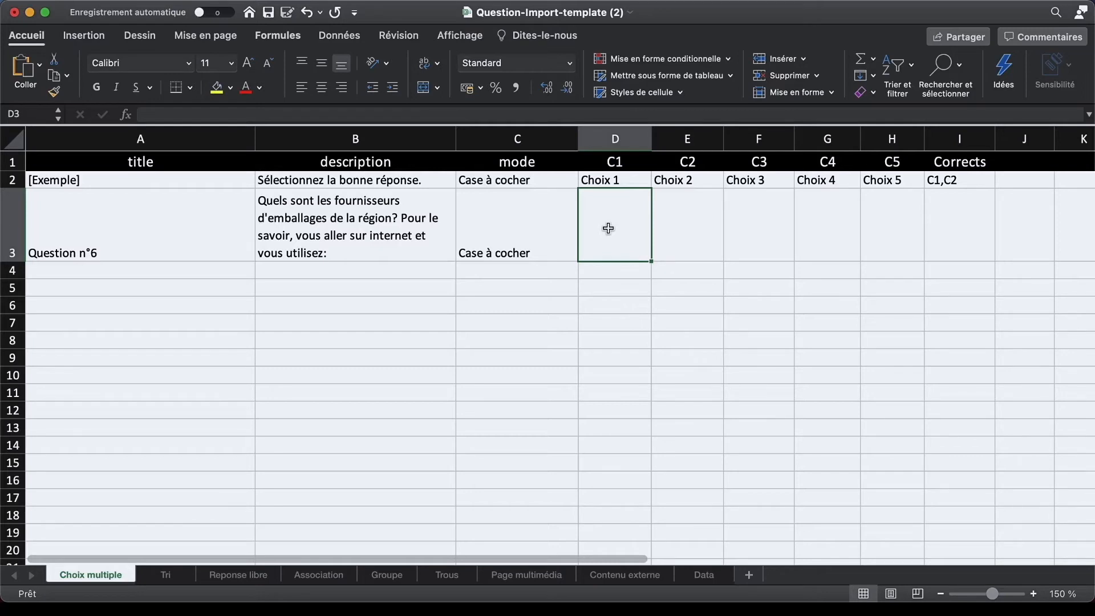
type("Une messagerie")
key("Tab")
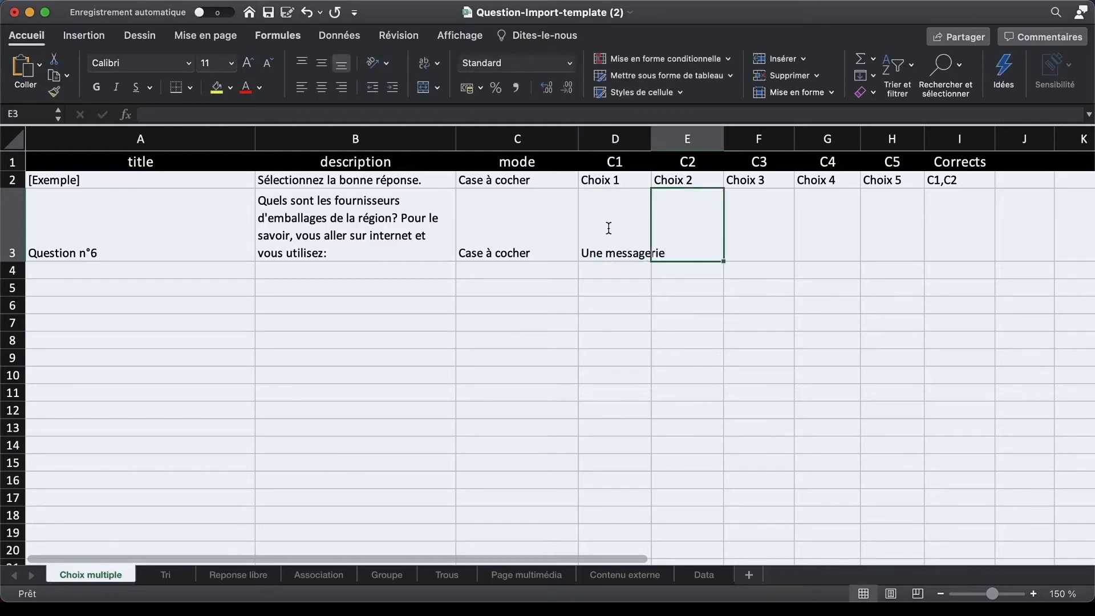
type("Un tableur")
key("Tab")
type("Un moteur de recher")
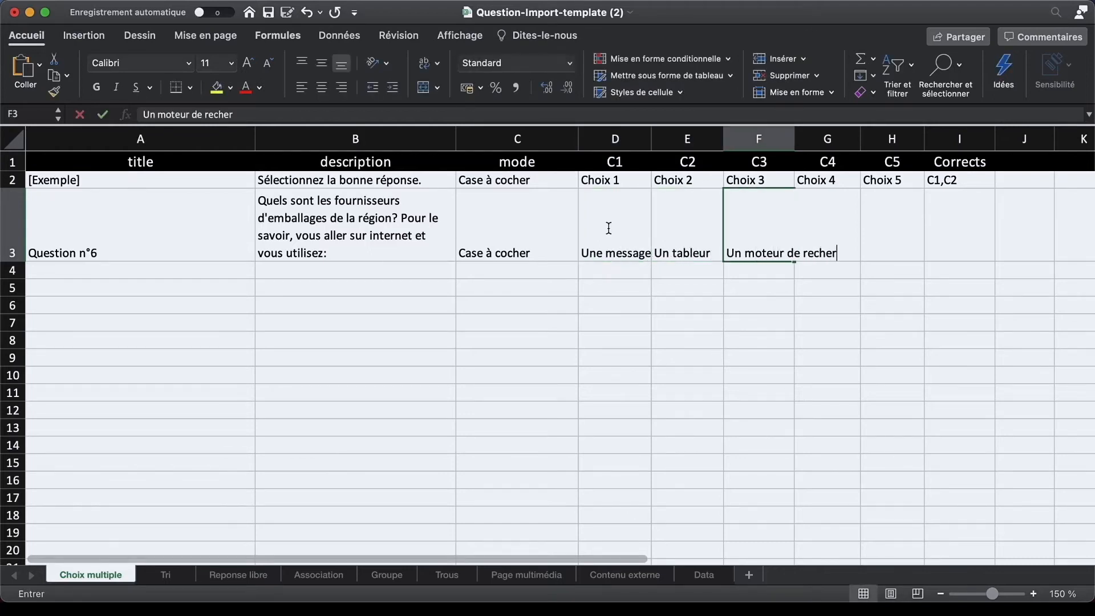
type("che")
Wrap the text in row 3's mode and choice cells, and enter "C3" as the correct answer in the Corrects column
left_click(484, 232, "shift")
left_click(424, 63)
left_click(951, 221)
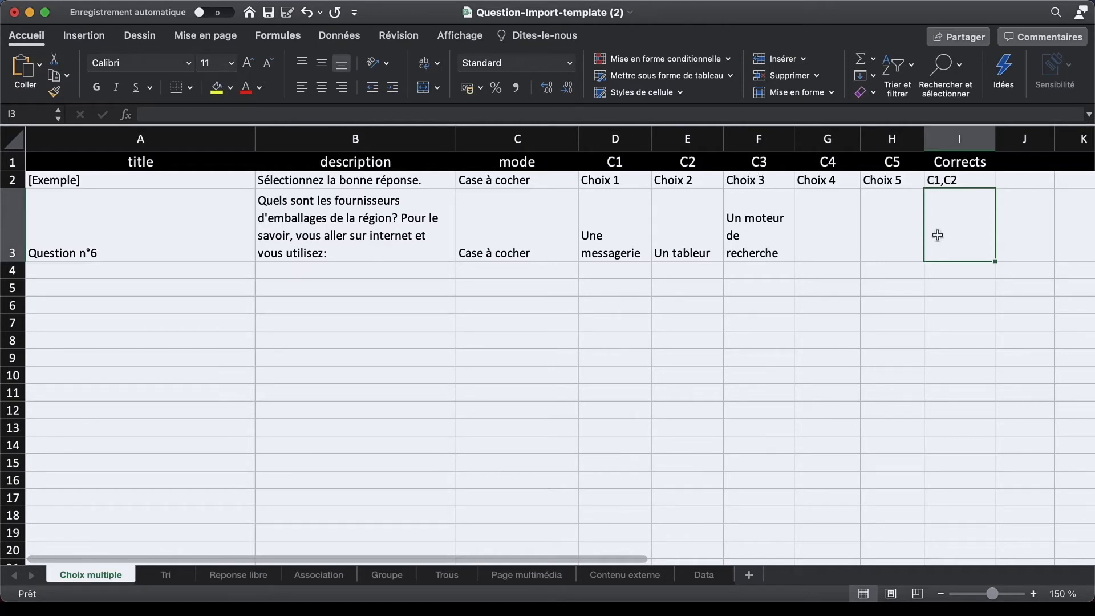
type("C3")
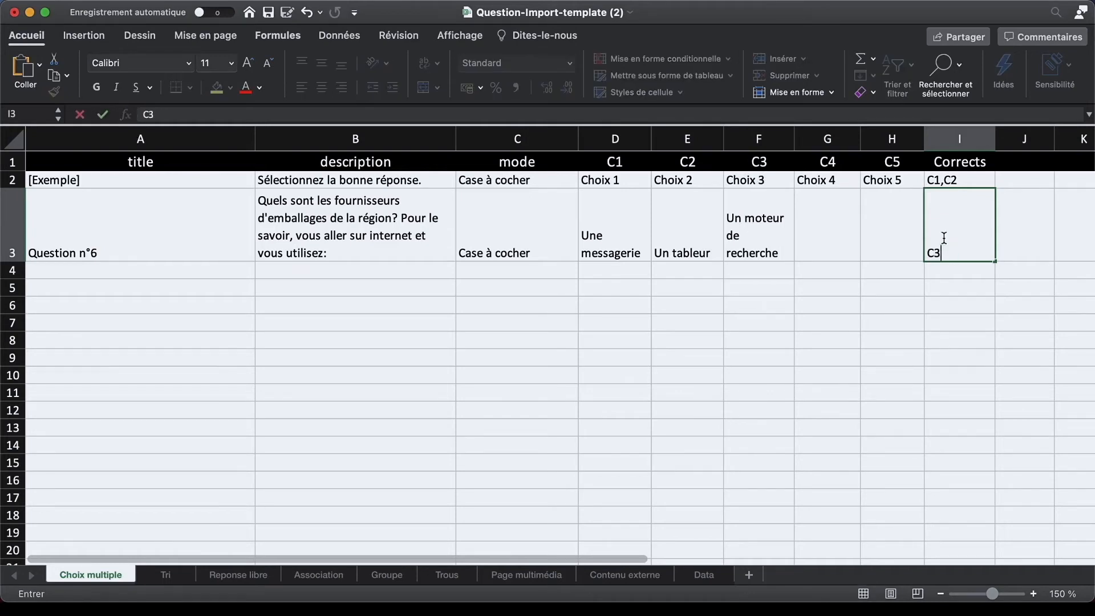
key("Return")
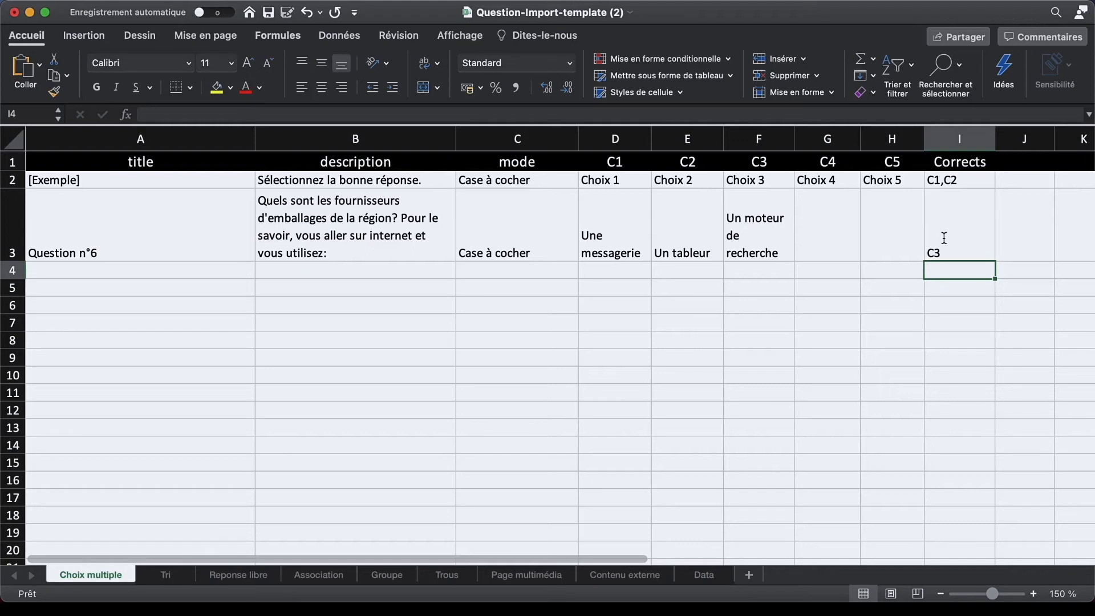
left_click(977, 223)
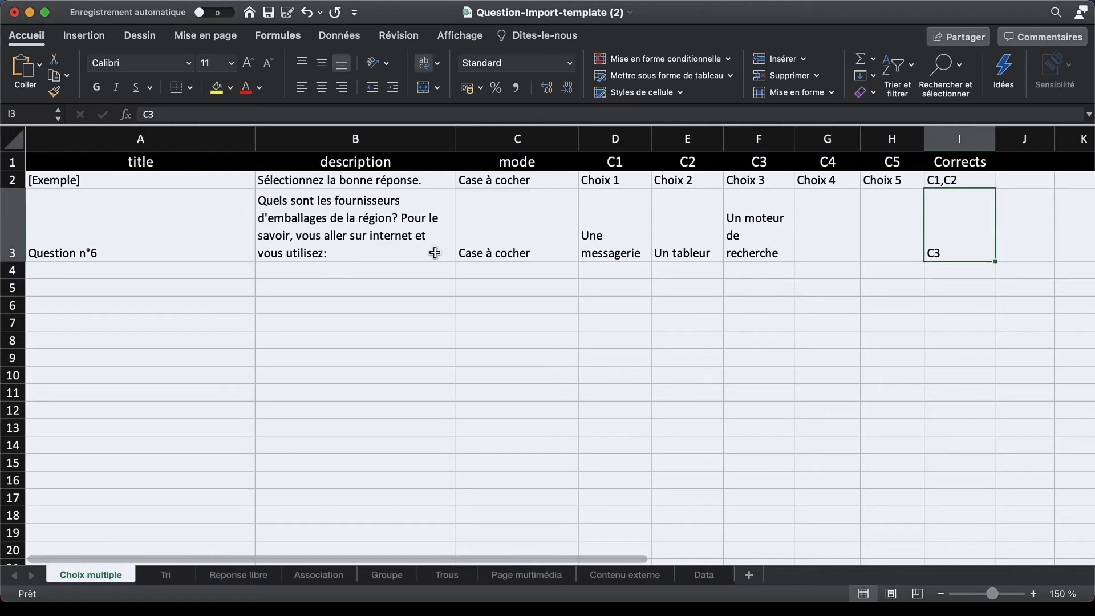
Check the titles of questions 6/10 to 8/10 in the "Question-Import-template (1)" workbook, then save and close it
left_click(77, 272)
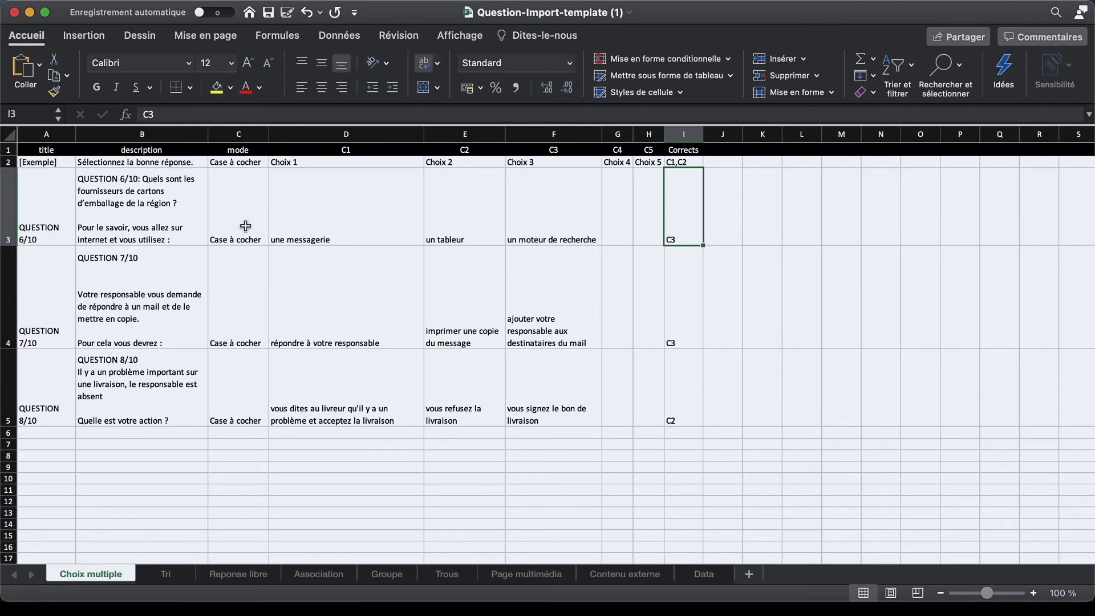
left_click(57, 223)
left_click(50, 299)
left_click(46, 389)
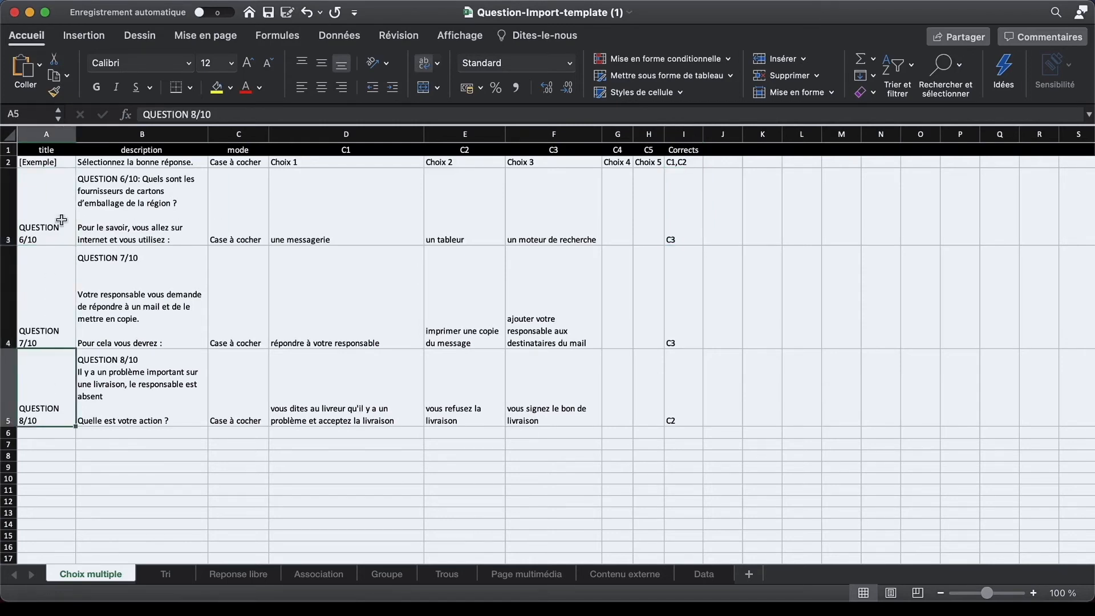
left_click(268, 12)
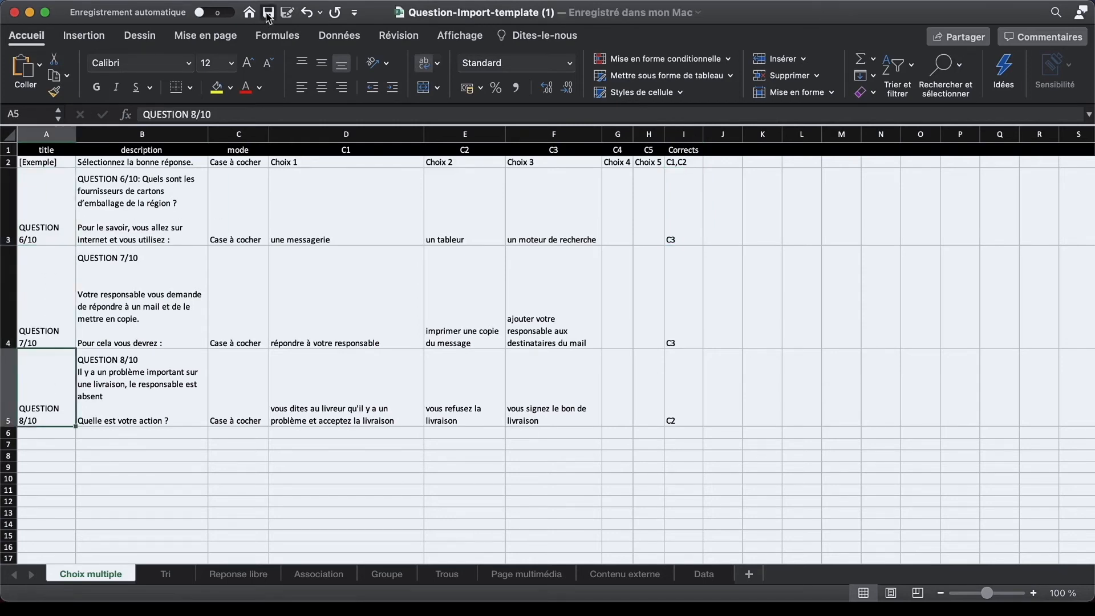
left_click(15, 12)
Switch to the Tactileo module in the browser and open its import-from-file page (Importer à partir d'un fichier)
scroll(695, 395, "up", 10)
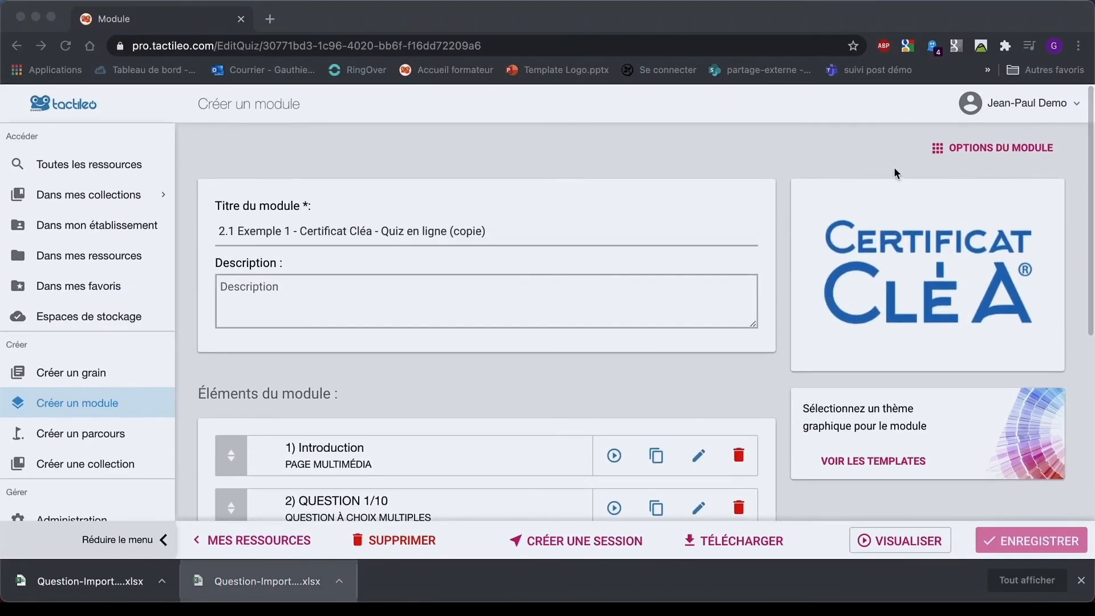
left_click(952, 149)
left_click(946, 150)
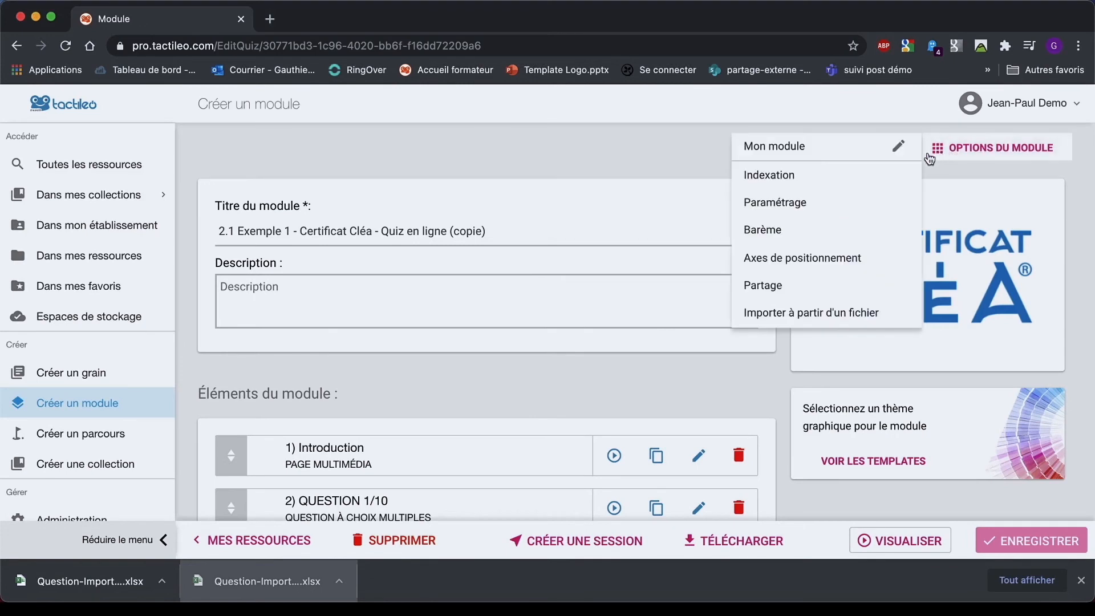
left_click(802, 322)
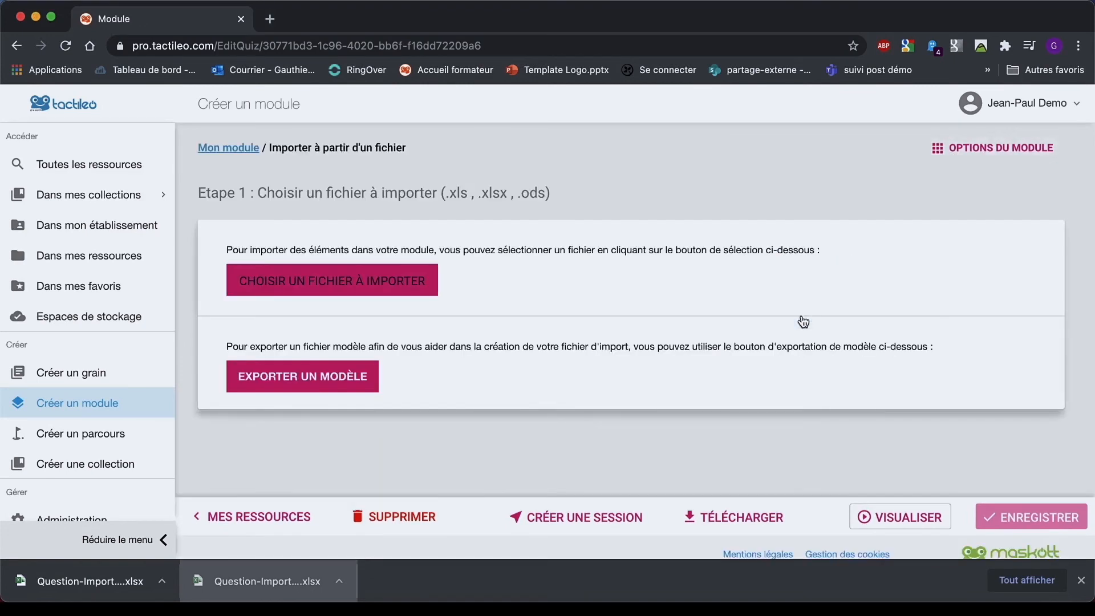
Load the recently used workbook Question-Import-template (1).xlsx as the file to import
left_click(366, 287)
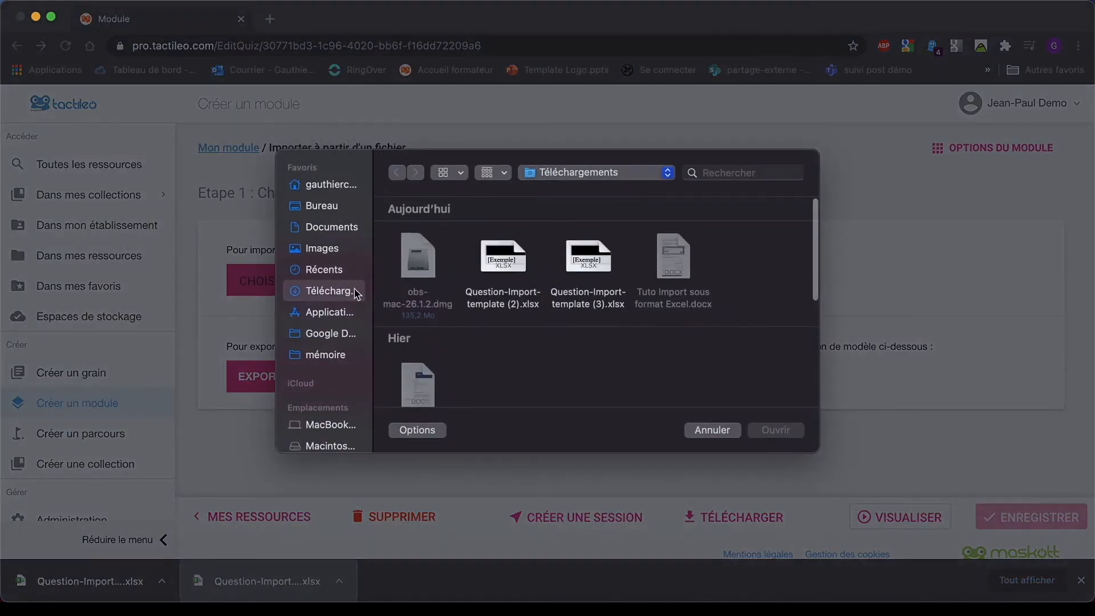
left_click(342, 270)
left_click(422, 262)
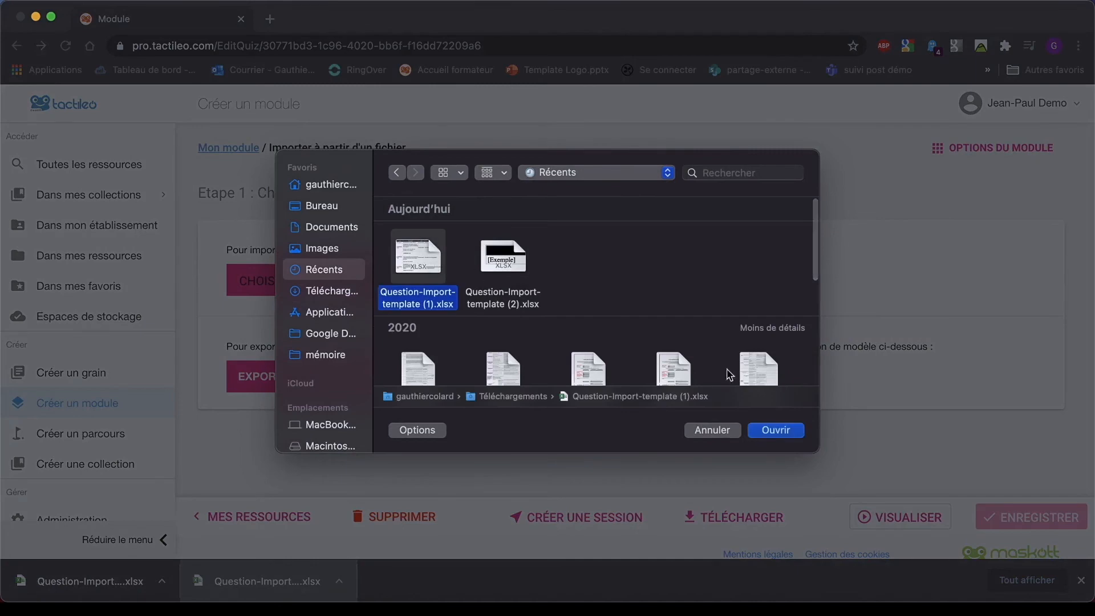
left_click(780, 432)
Confirm the import of the file's multiple-choice questions and save the module
scroll(576, 409, "down", 4)
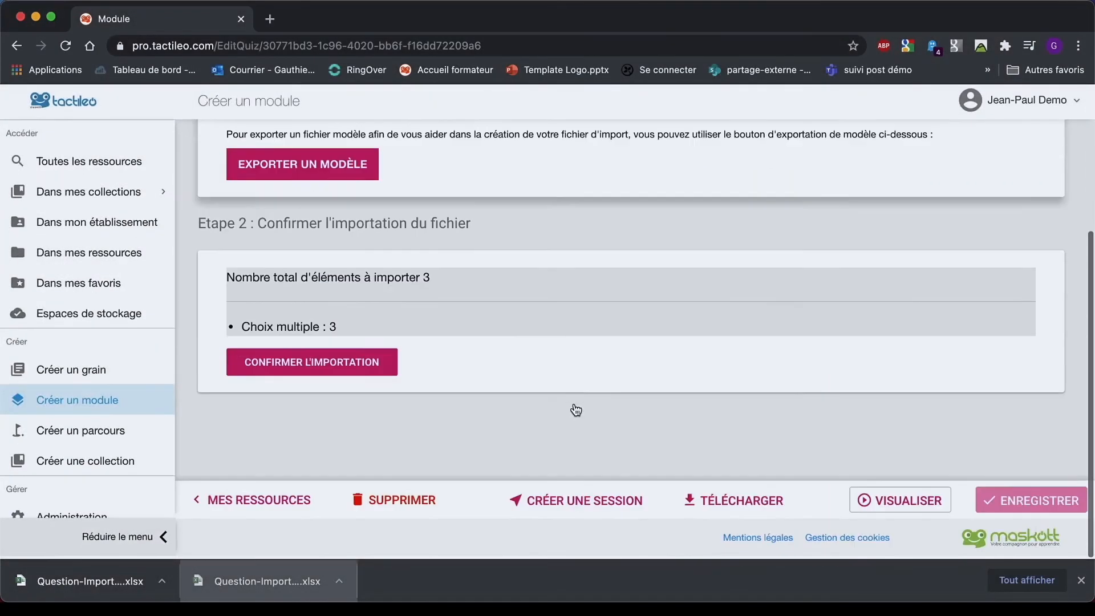
left_click(365, 378)
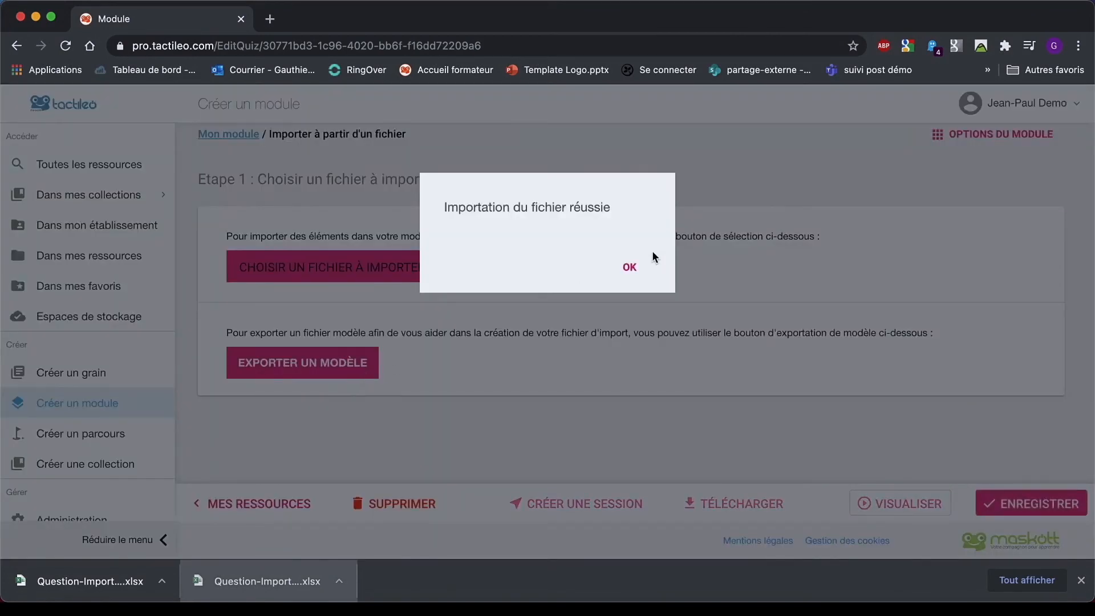
left_click(630, 269)
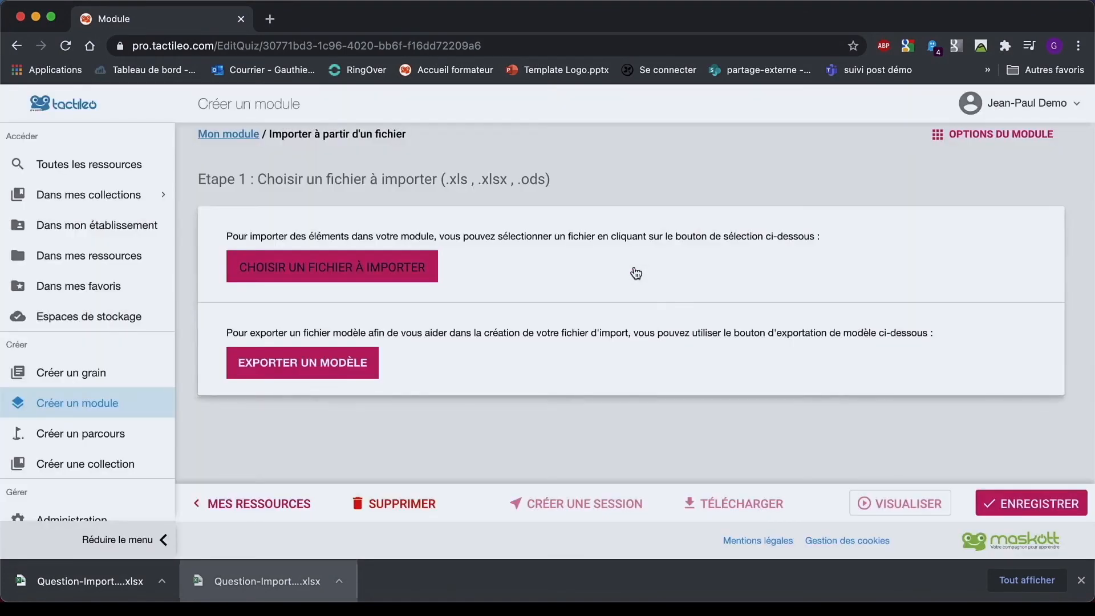
left_click(1014, 506)
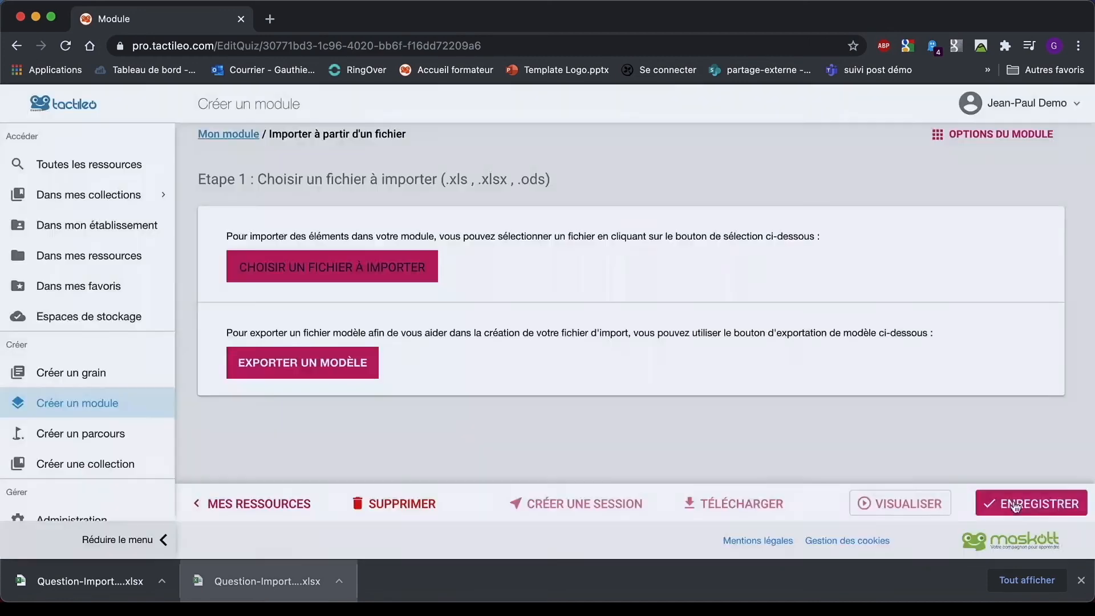
Return to the module's list of elements and preview QUESTION 6/10
left_click(243, 135)
scroll(406, 383, "down", 10)
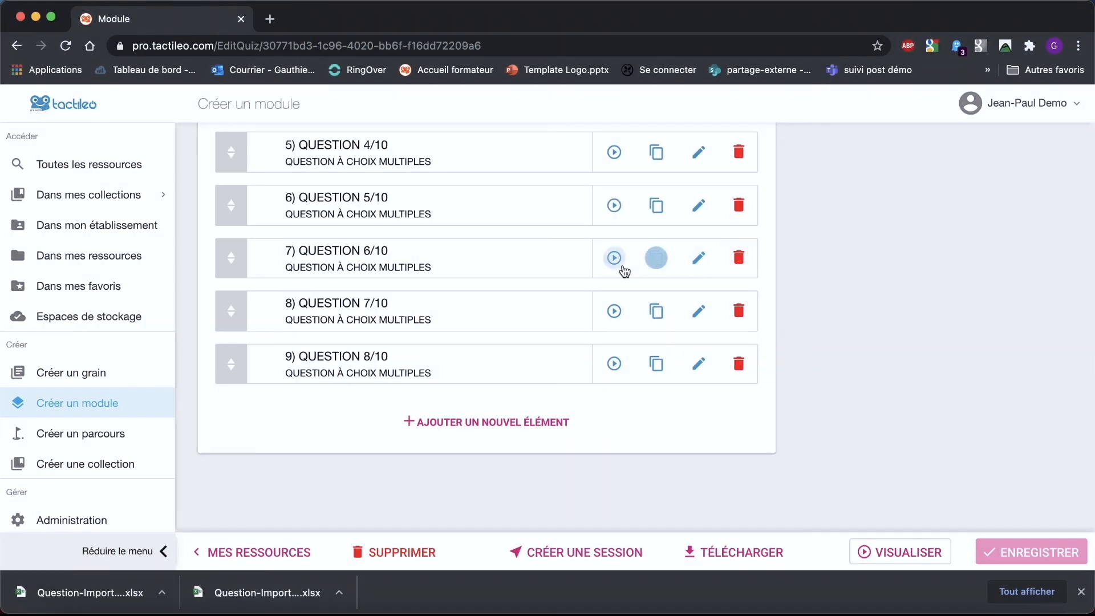
left_click(613, 258)
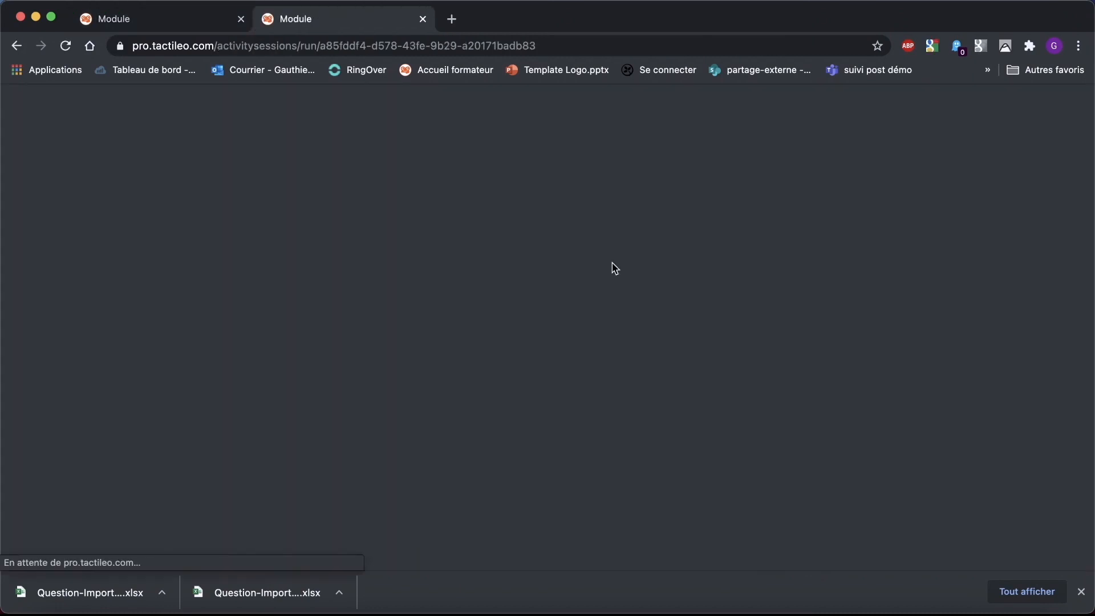